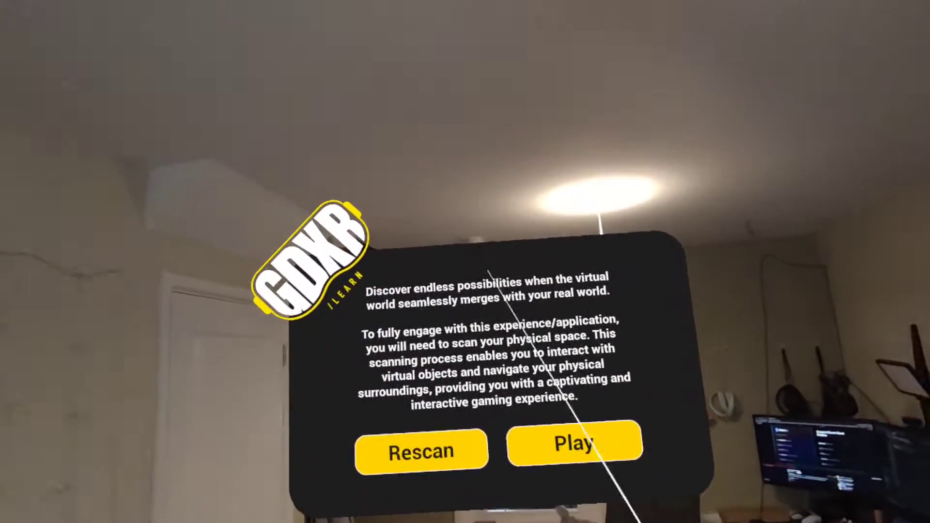
Choose Play on the scan dialog to skip rescanning and reach the safety countdown.
click(568, 444)
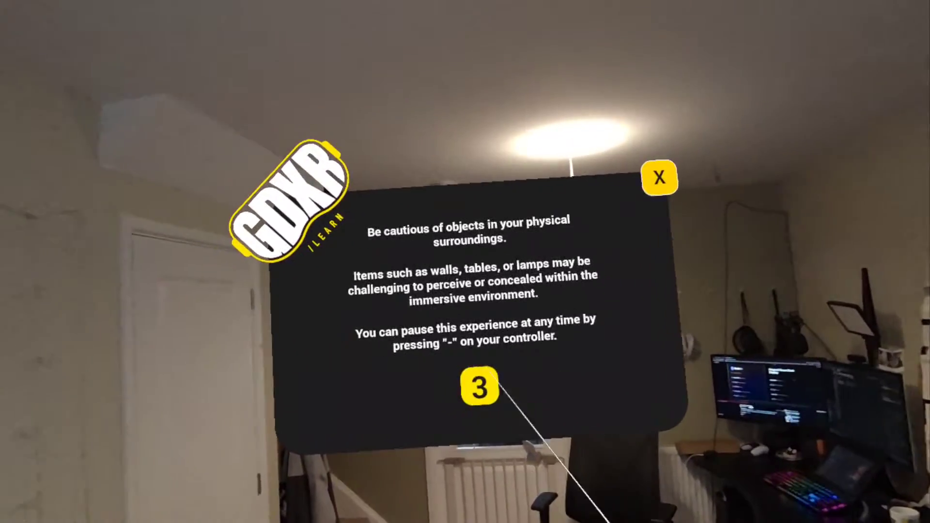